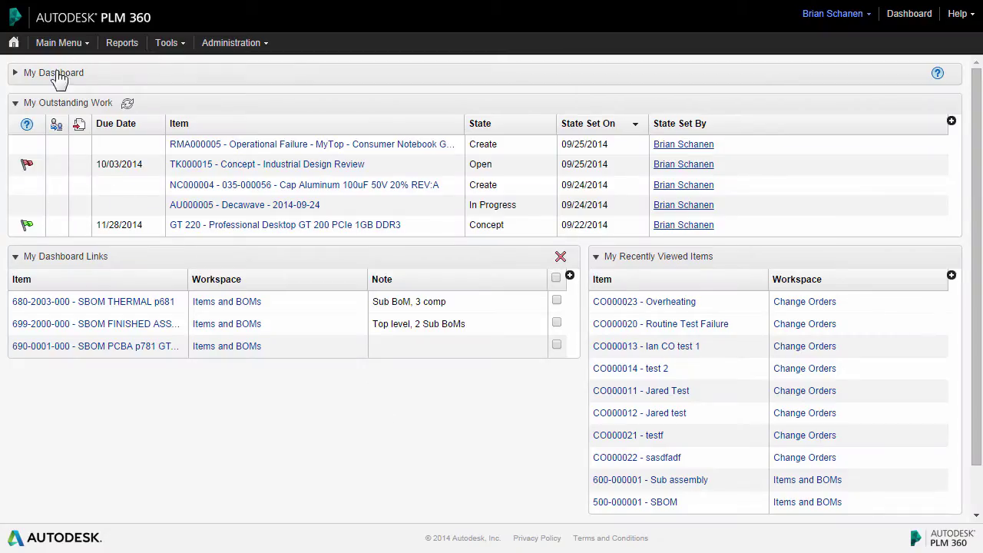
Step: Go to Change Management > Change Orders from the main menu
{"action": "left_click", "coordinate": [77, 42]}
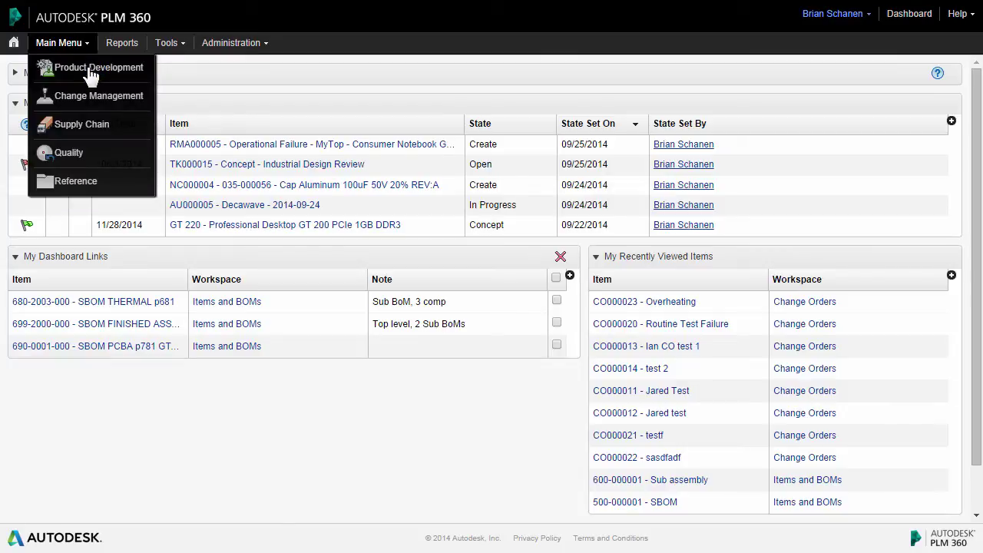
{"action": "mouse_move", "coordinate": [98, 102]}
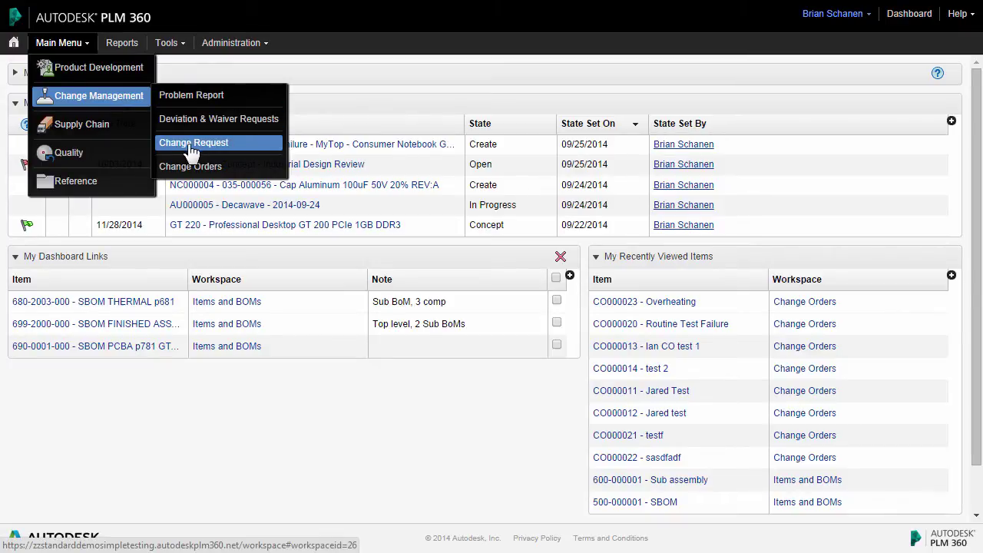
{"action": "left_click", "coordinate": [242, 174]}
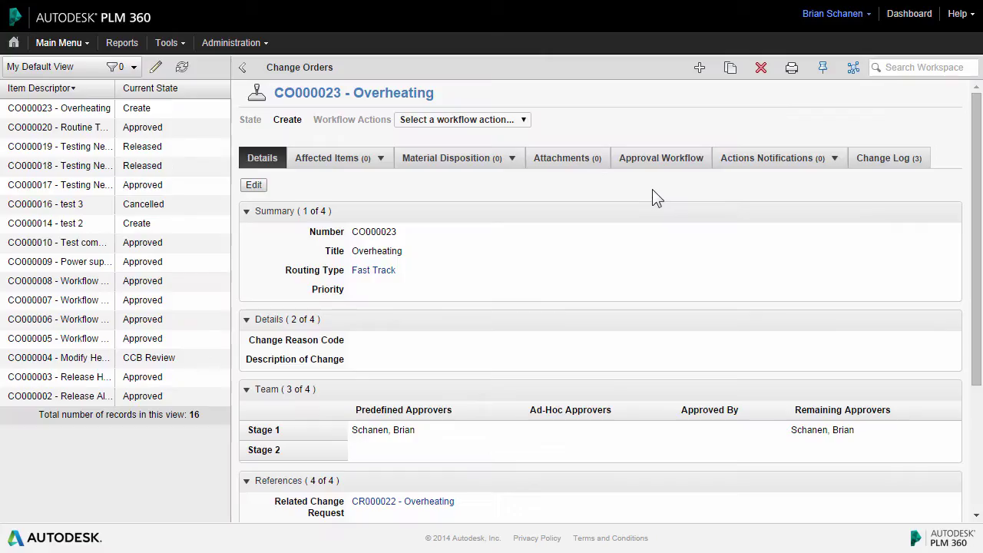
Step: Create a new change order with Fast Track routing and the Initial Release reason code
{"action": "left_click", "coordinate": [698, 68]}
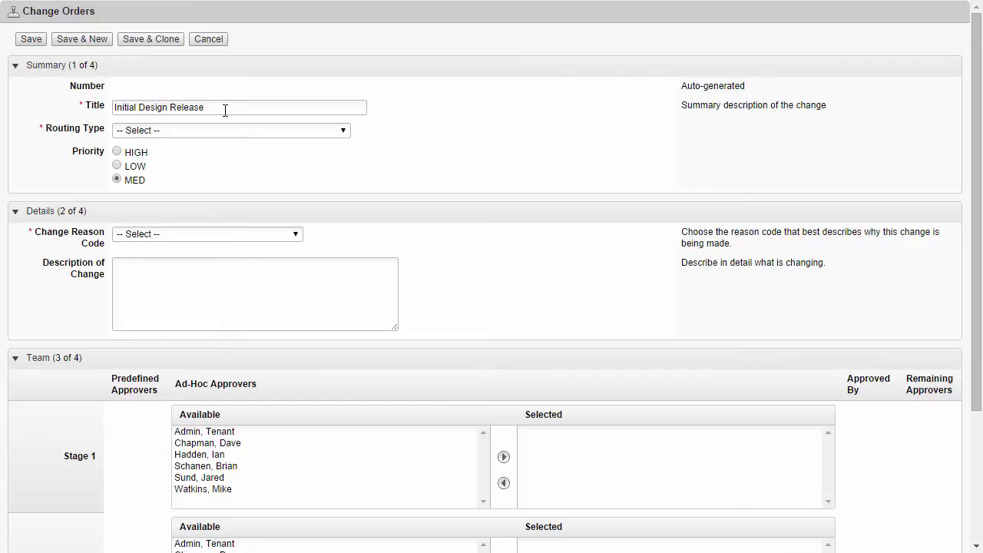
{"action": "left_click", "coordinate": [237, 132]}
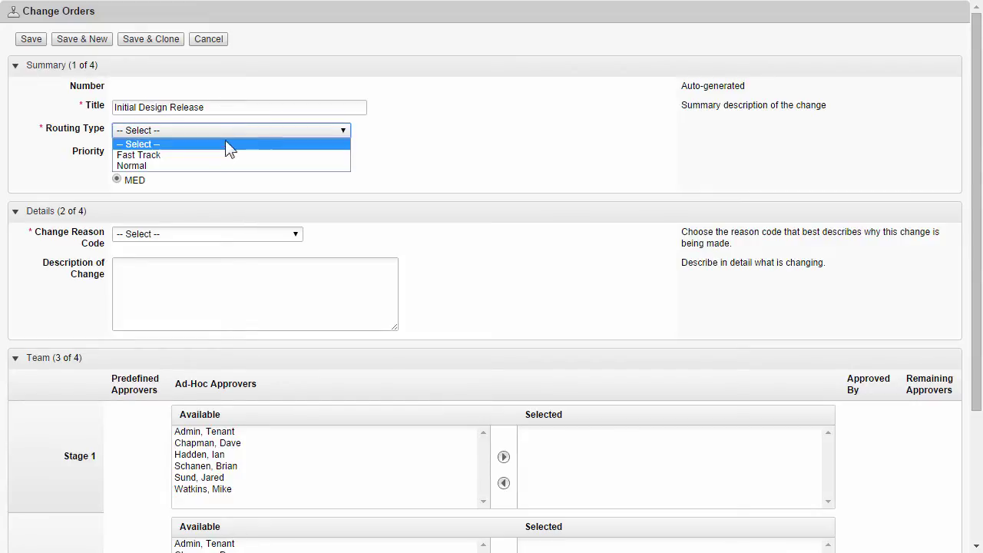
{"action": "left_click", "coordinate": [164, 162]}
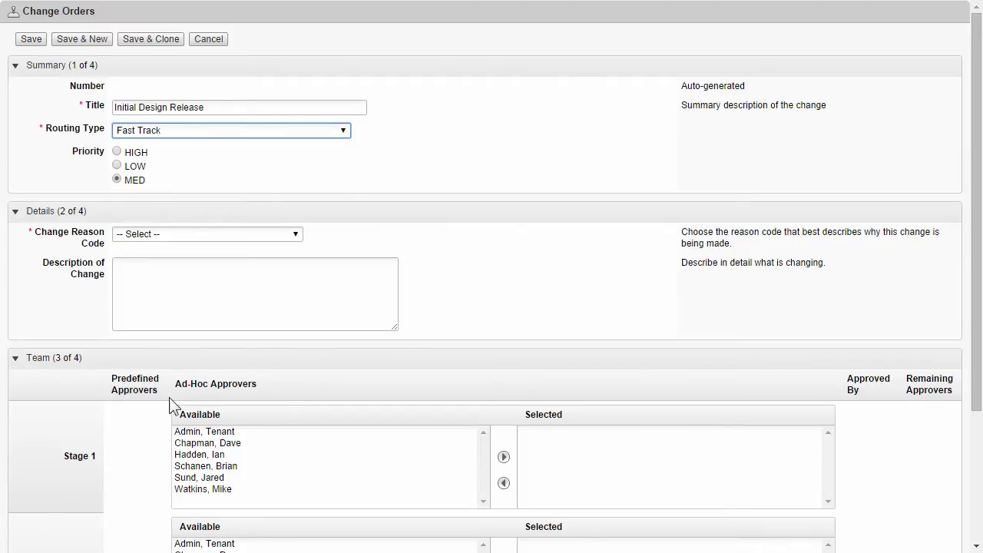
{"action": "left_click", "coordinate": [153, 235]}
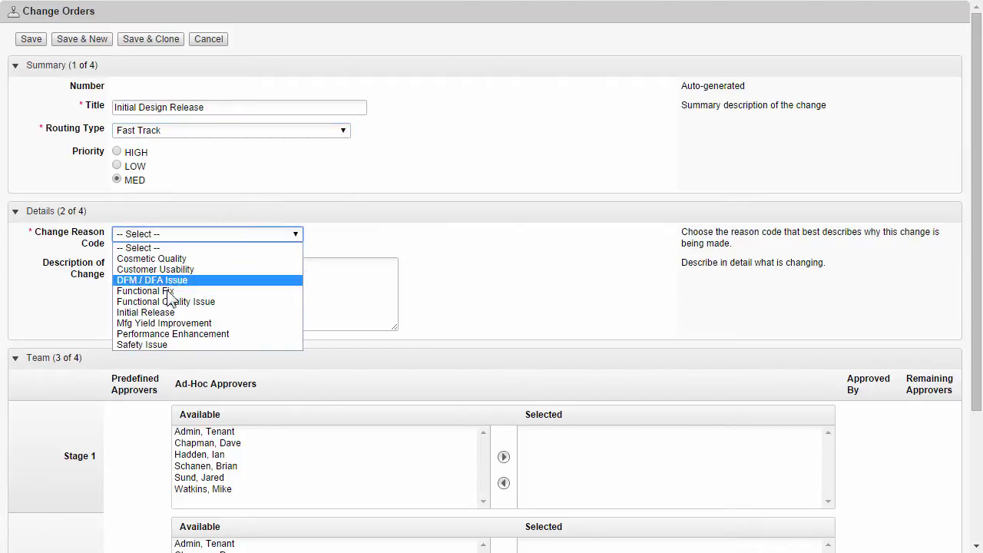
{"action": "left_click", "coordinate": [172, 313]}
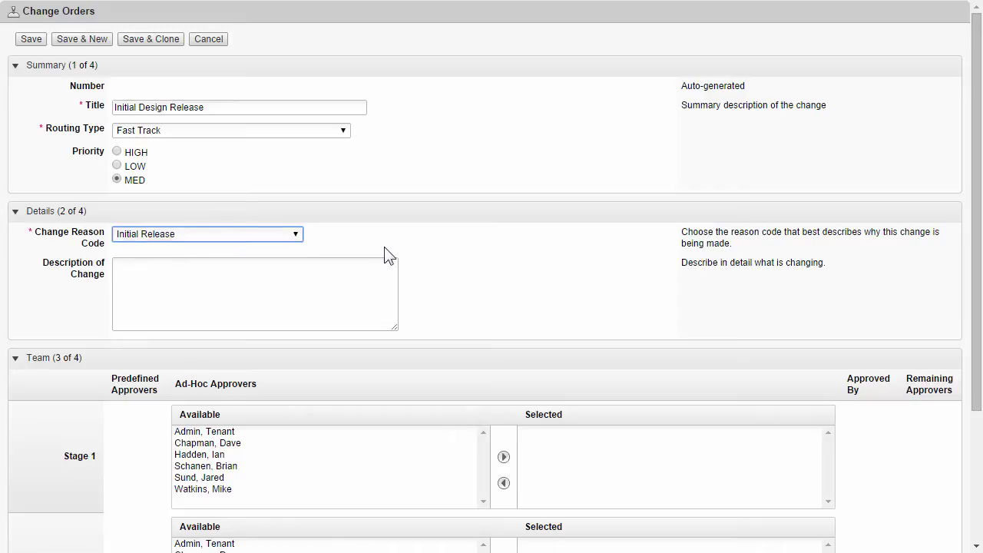
{"action": "scroll", "coordinate": [235, 292], "scroll_direction": "down", "scroll_amount": 3}
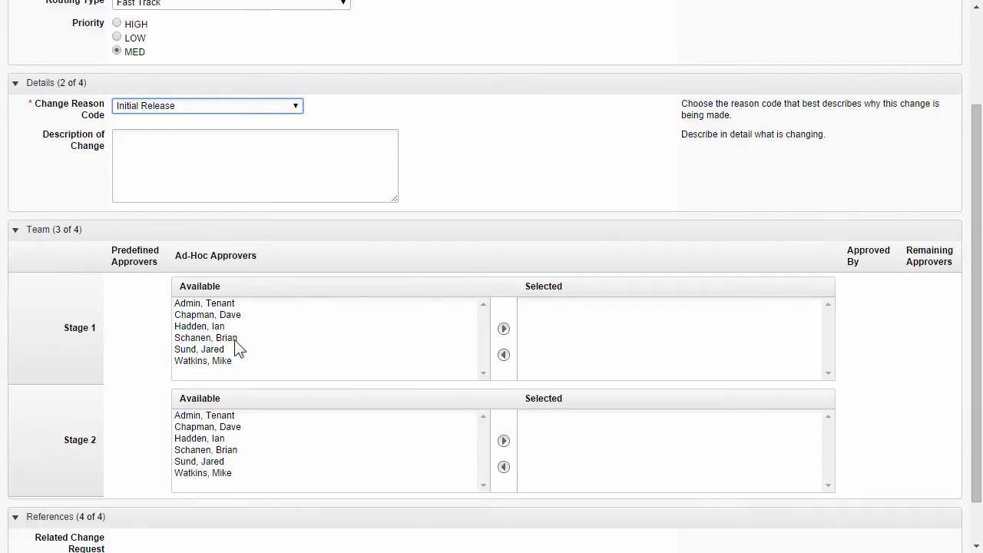
{"action": "scroll", "coordinate": [44, 390], "scroll_direction": "down", "scroll_amount": 2}
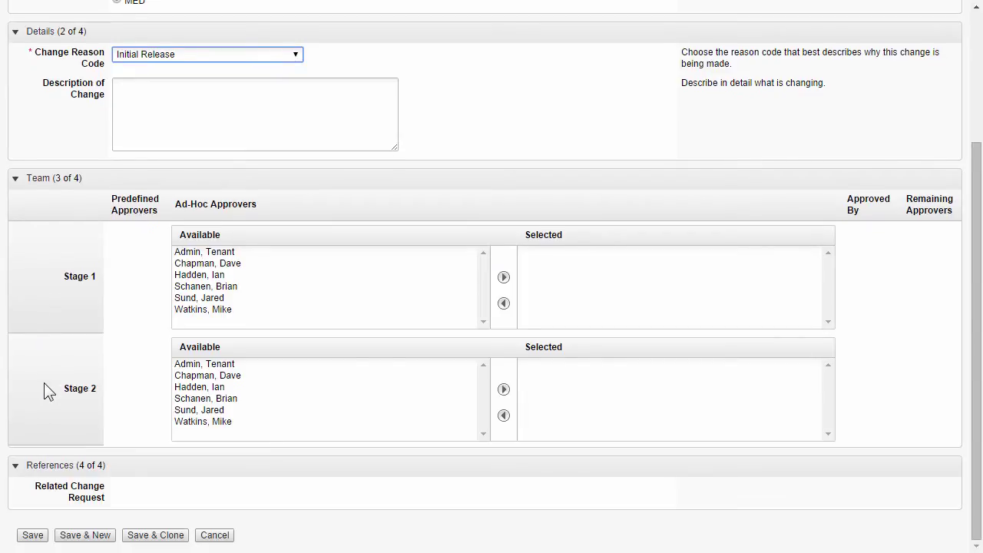
Step: Save change order CO000024 and search for item 139-000001 to add as affected
{"action": "left_click", "coordinate": [34, 535]}
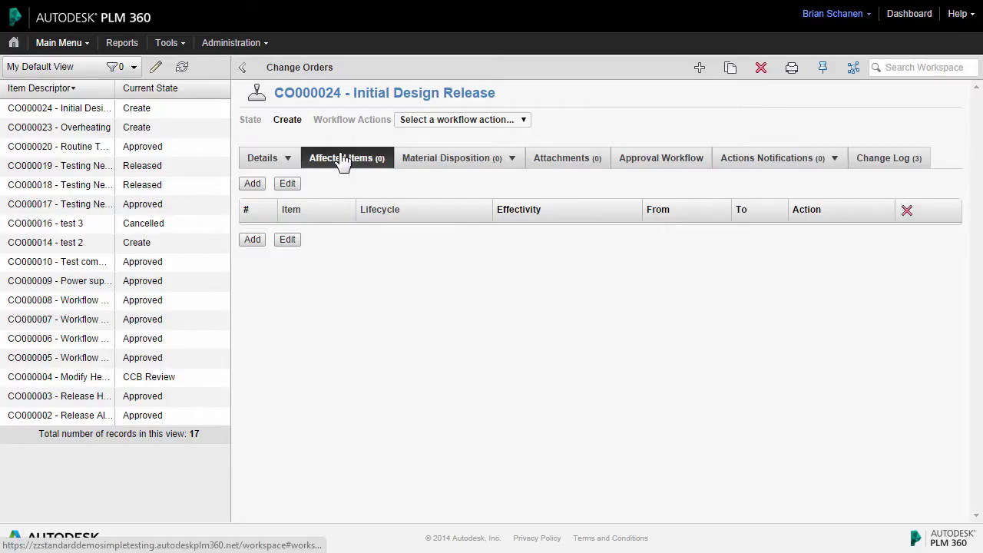
{"action": "left_click", "coordinate": [253, 184]}
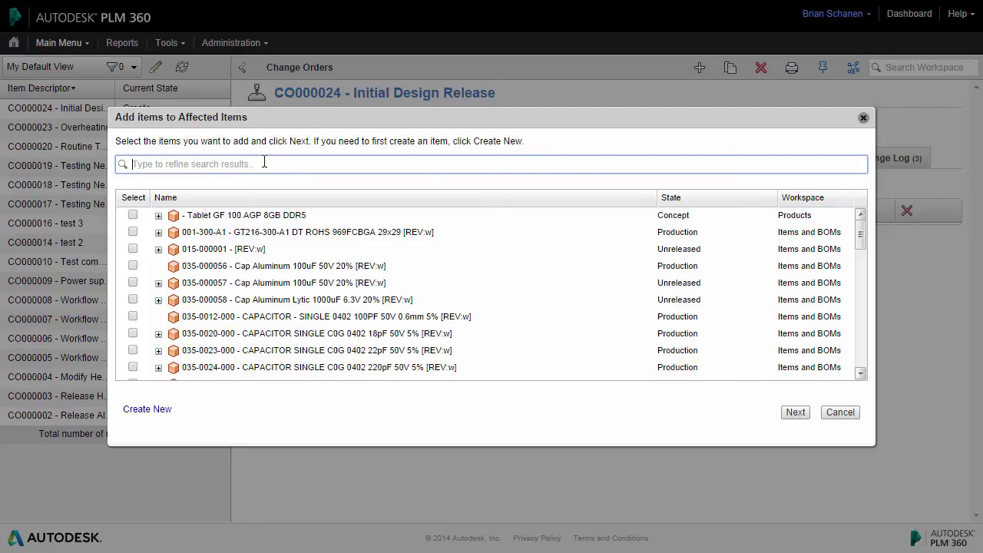
{"action": "type", "text": "139-"}
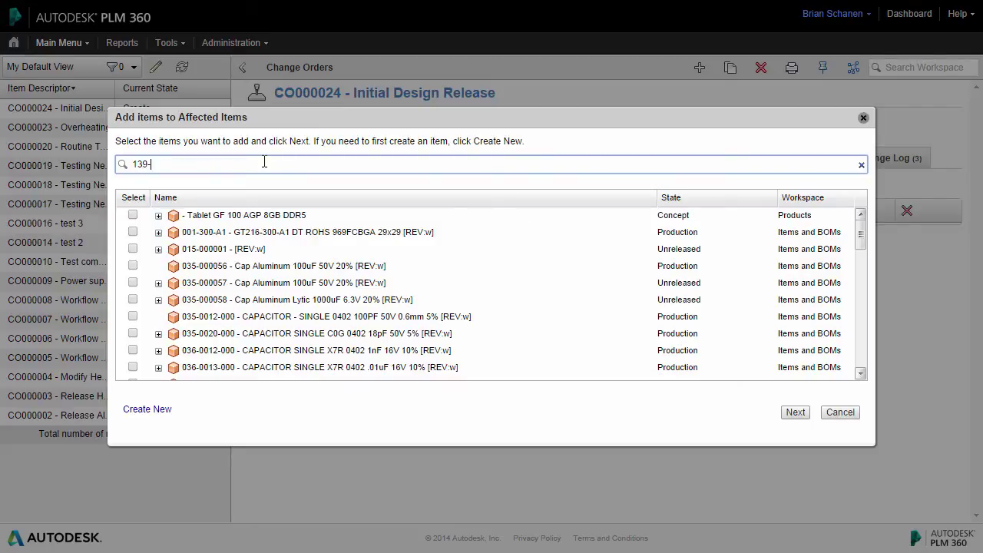
Step: Search '035-', tick items 035-000057 and 035-000058, and continue to review
{"action": "key", "text": "BackSpace"}
{"action": "key", "text": "BackSpace"}
{"action": "key", "text": "BackSpace"}
{"action": "key", "text": "BackSpace"}
{"action": "type", "text": "035-"}
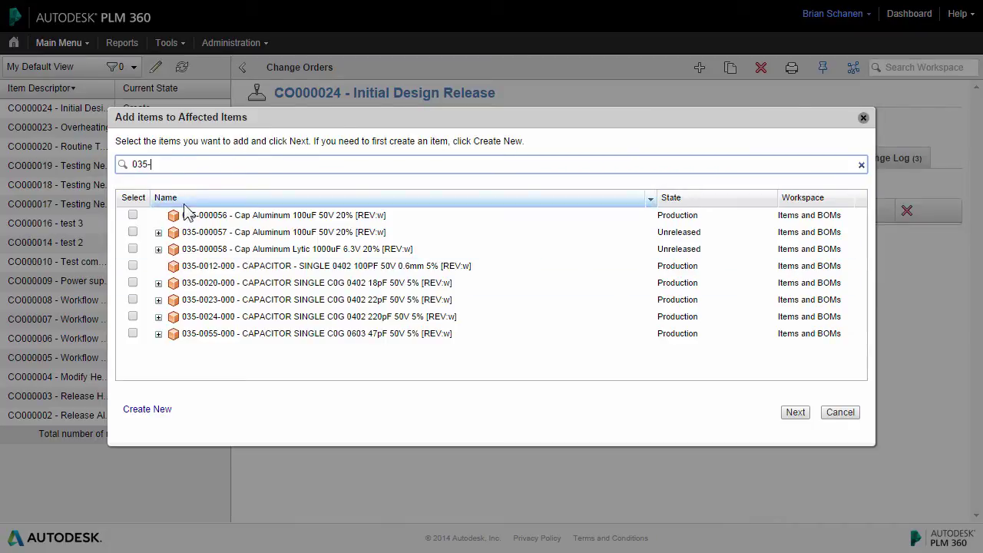
{"action": "left_click", "coordinate": [158, 232]}
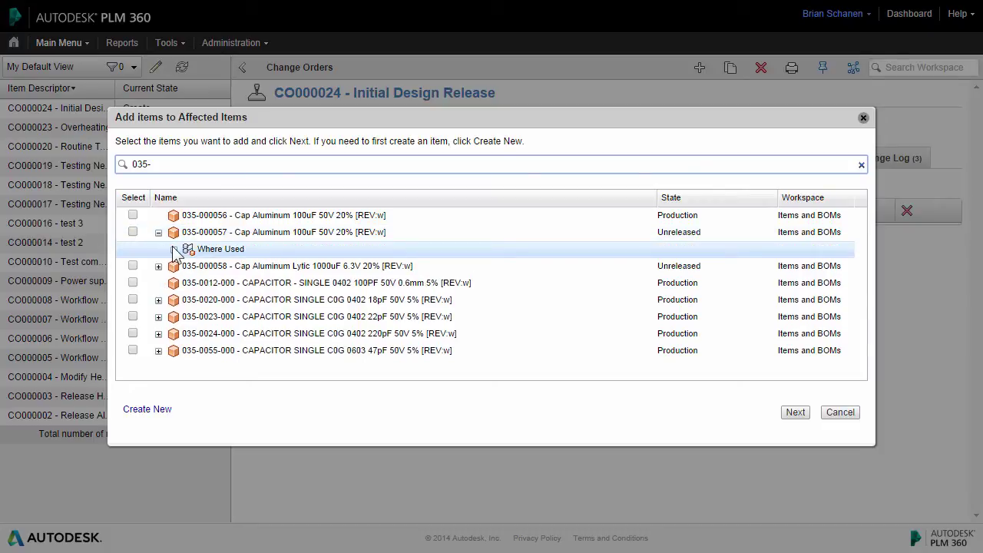
{"action": "left_click", "coordinate": [173, 248]}
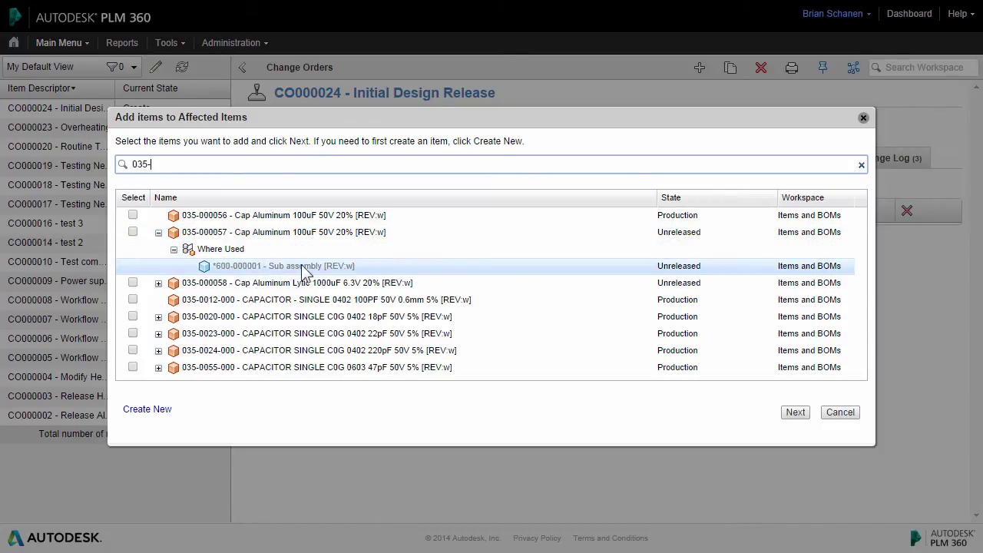
{"action": "left_click", "coordinate": [158, 282]}
{"action": "left_click", "coordinate": [132, 232]}
{"action": "left_click", "coordinate": [132, 283]}
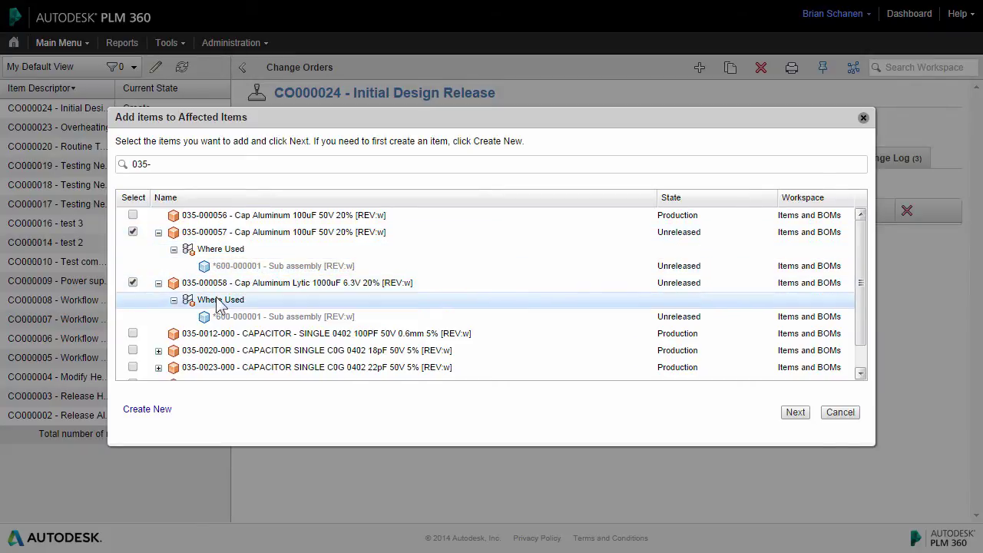
{"action": "left_click", "coordinate": [795, 413]}
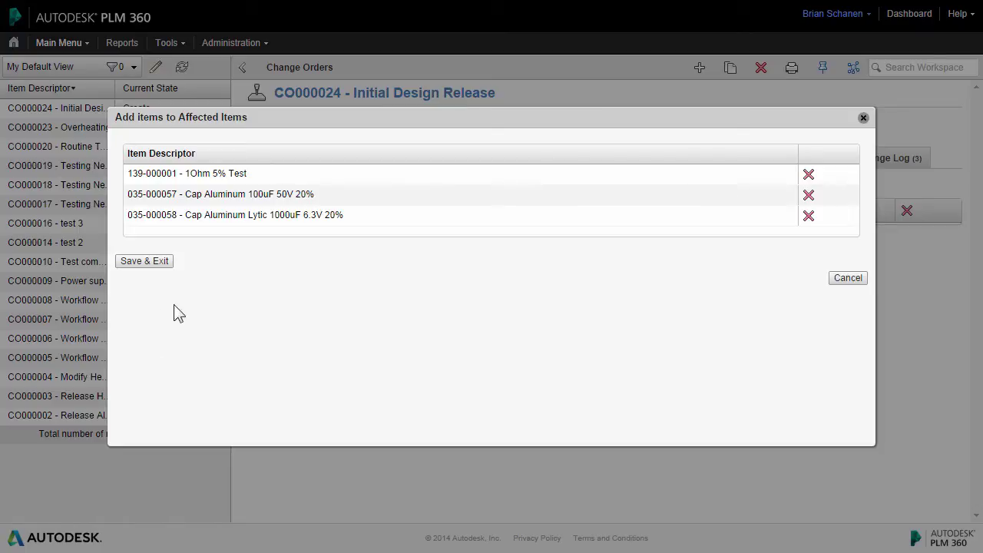
Step: Save and exit, committing the three affected items to CO000024
{"action": "left_click", "coordinate": [149, 261]}
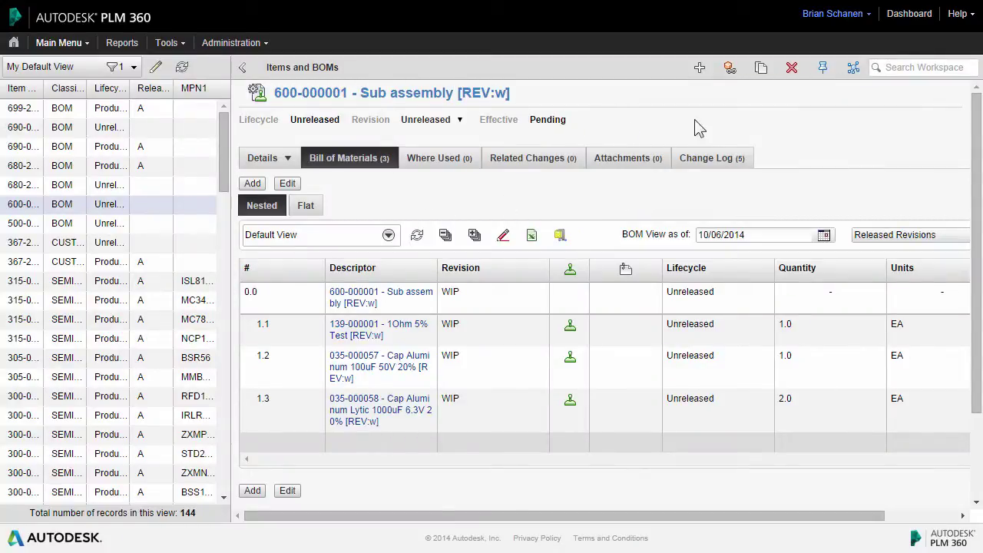
Step: Link item 600-000001 to CO000024 - Initial Design Release as an affected item and save
{"action": "left_click", "coordinate": [731, 70]}
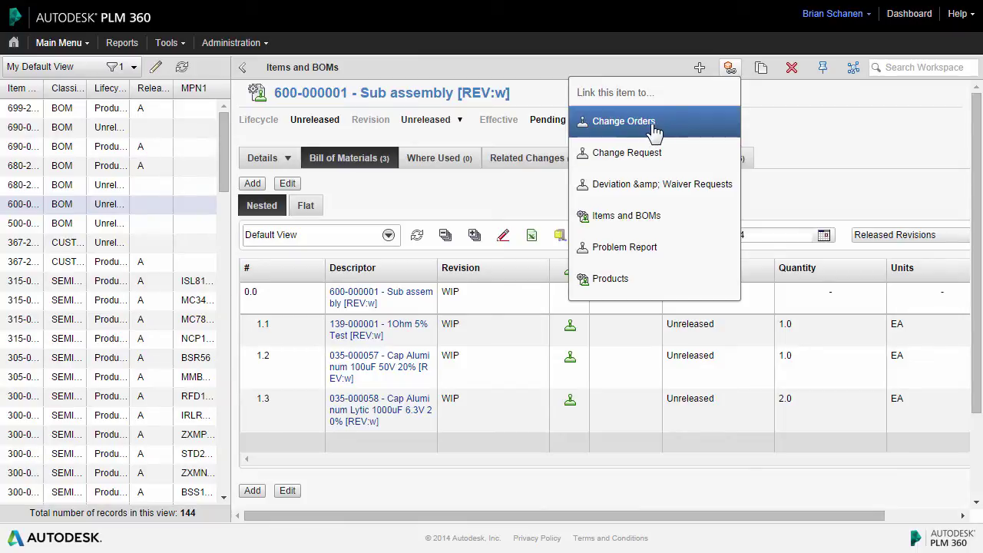
{"action": "mouse_move", "coordinate": [724, 131]}
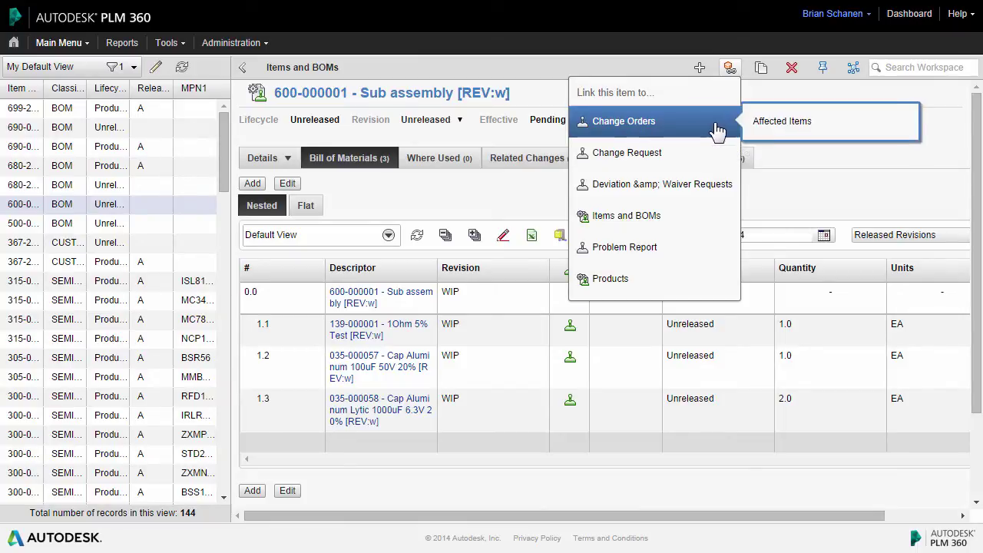
{"action": "left_click", "coordinate": [849, 135]}
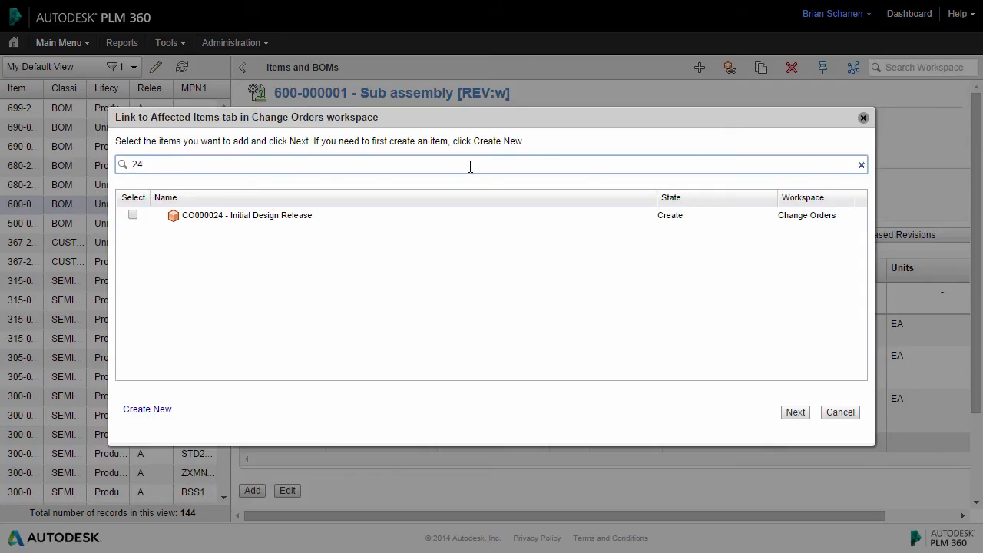
{"action": "left_click", "coordinate": [132, 215]}
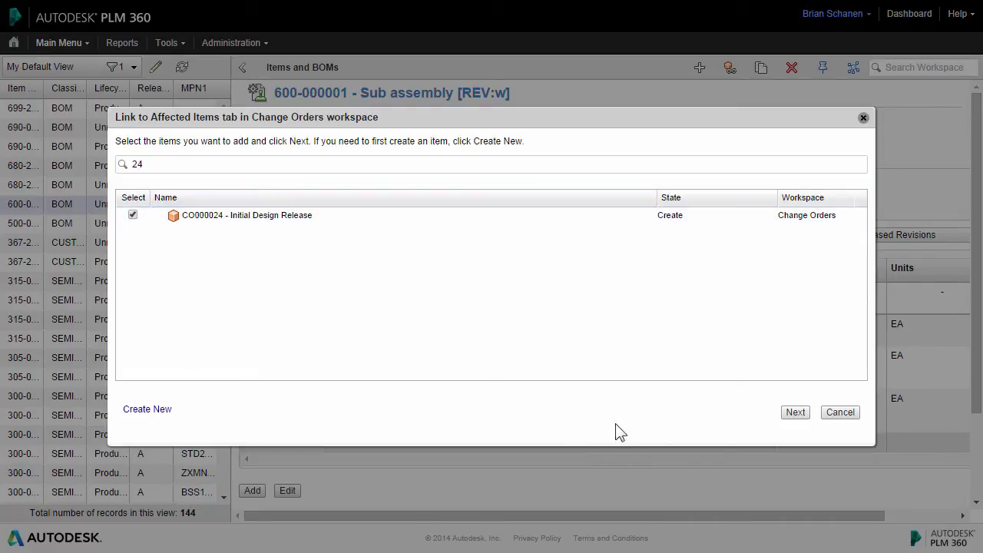
{"action": "left_click", "coordinate": [795, 412]}
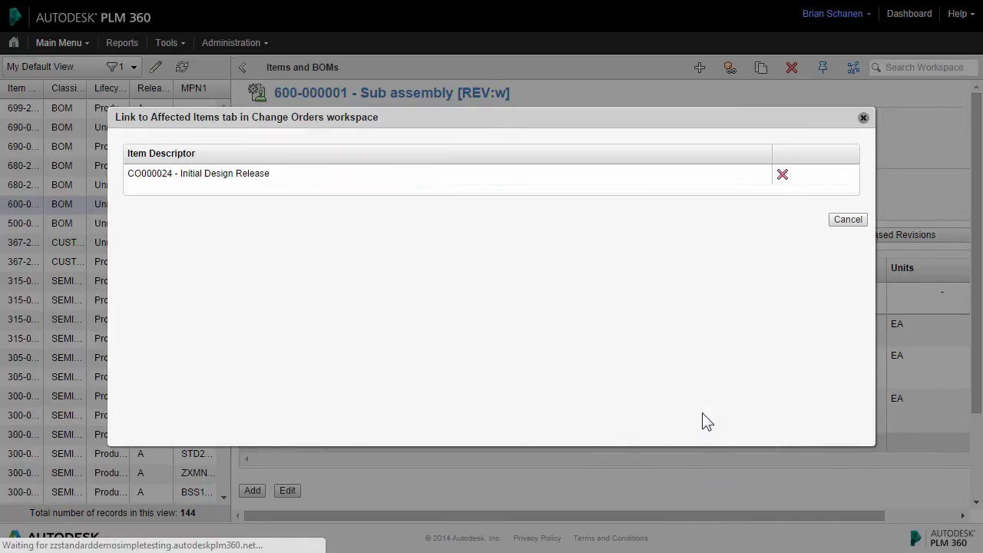
{"action": "left_click", "coordinate": [143, 222]}
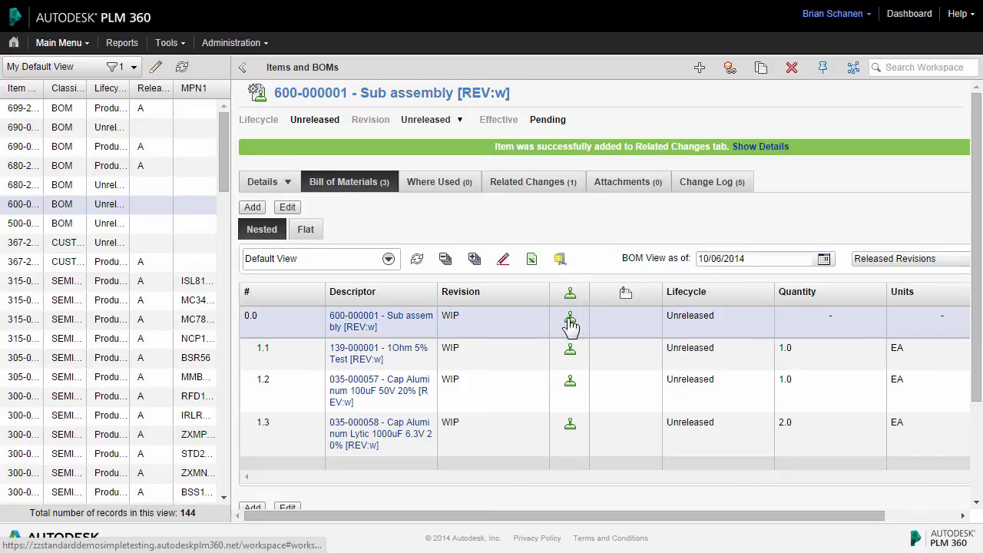
Step: Show the Related Changes tab, listing CO000024 in the Create state
{"action": "mouse_move", "coordinate": [571, 327]}
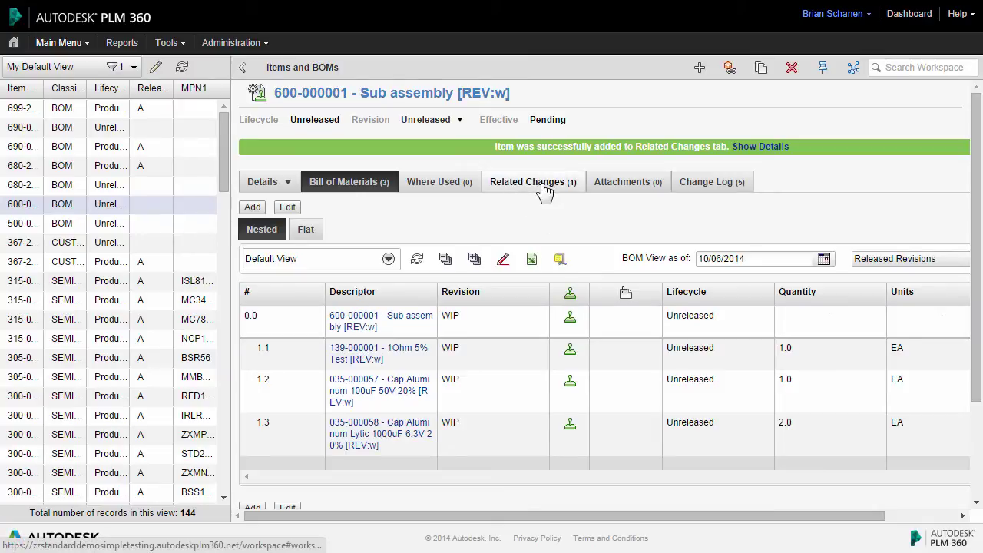
{"action": "left_click", "coordinate": [540, 184]}
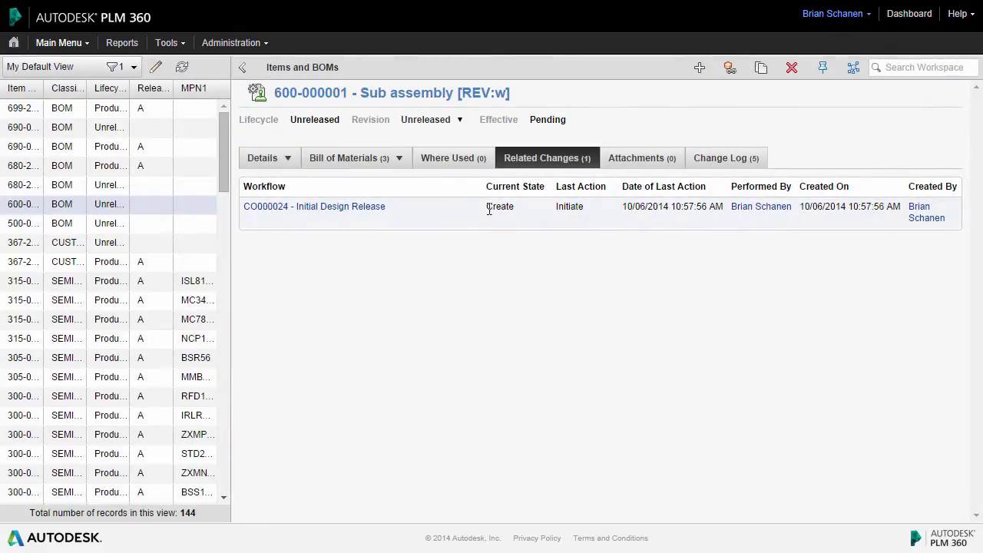
Step: Open CO000024 and switch its four affected items into edit mode
{"action": "left_click", "coordinate": [284, 217]}
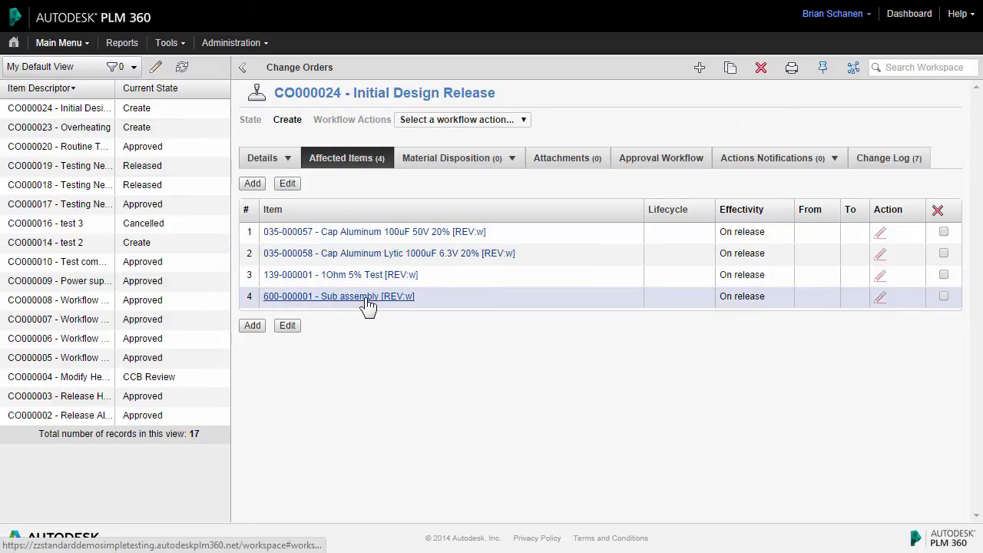
{"action": "mouse_move", "coordinate": [366, 306]}
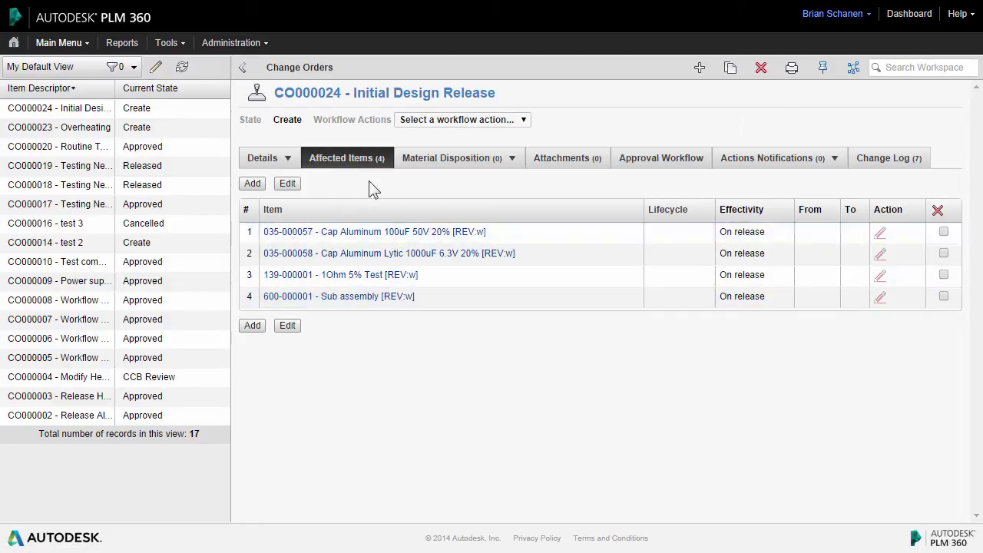
{"action": "left_click", "coordinate": [288, 185]}
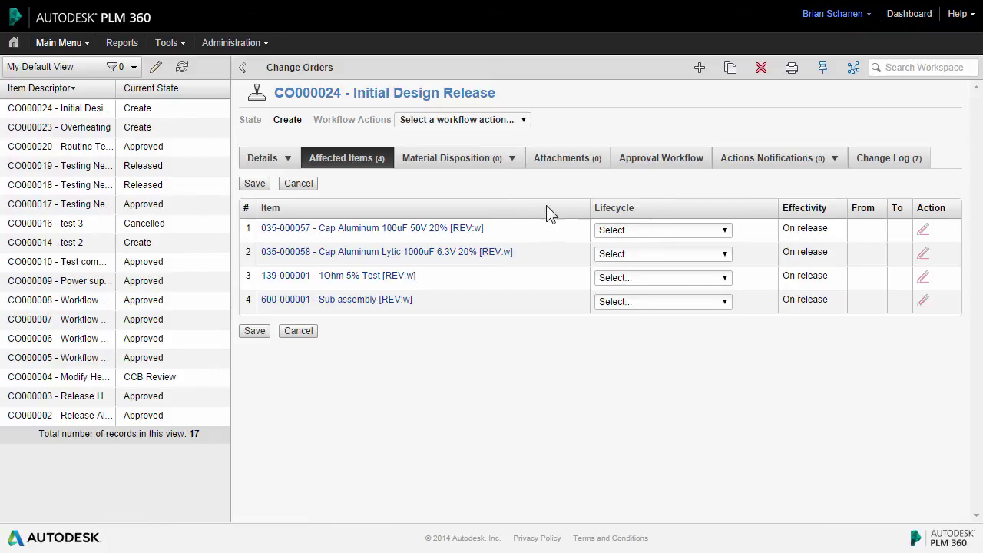
Step: Give rows 1–3 Bypass Design and Release, row 4 Initial Design Revision, and save
{"action": "left_click", "coordinate": [658, 230]}
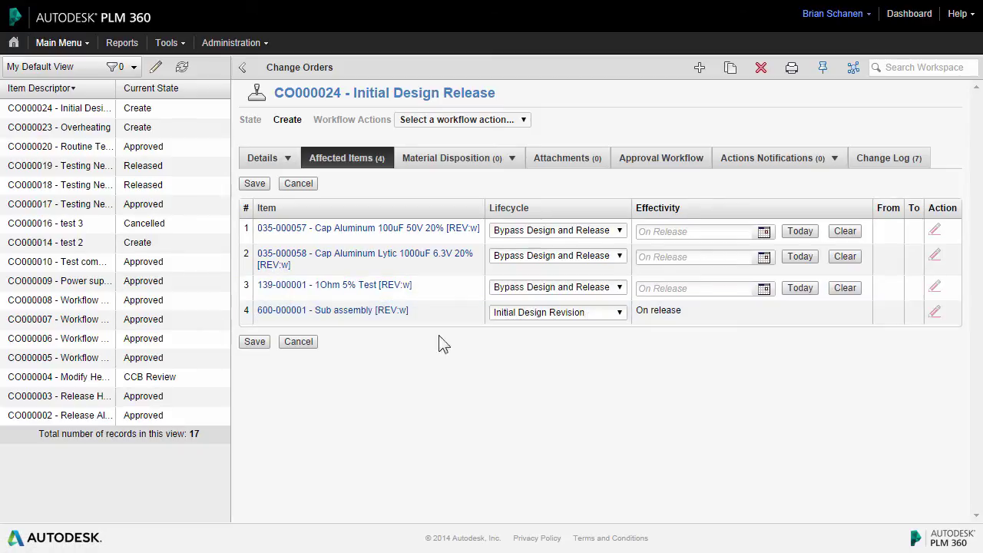
{"action": "left_click", "coordinate": [259, 342]}
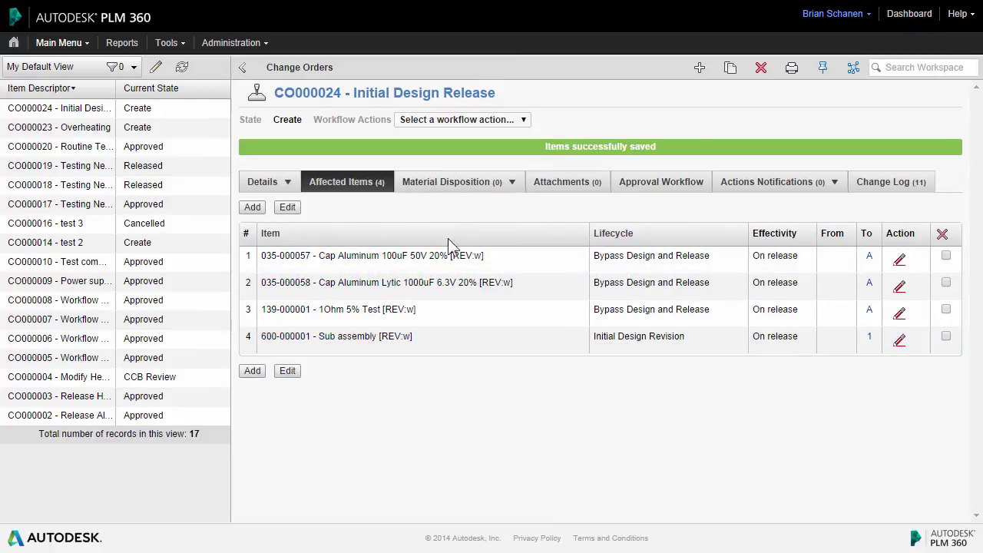
Step: View CO000024's approval workflow diagram, then confirm Fast Track routing on the Details tab
{"action": "left_click", "coordinate": [659, 187]}
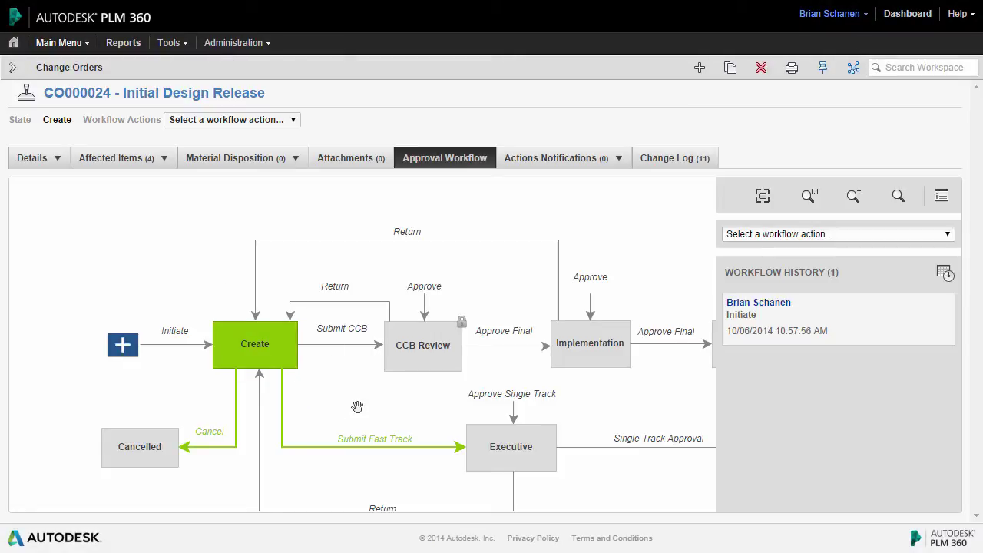
{"action": "left_click_drag", "start_coordinate": [357, 406], "coordinate": [224, 342]}
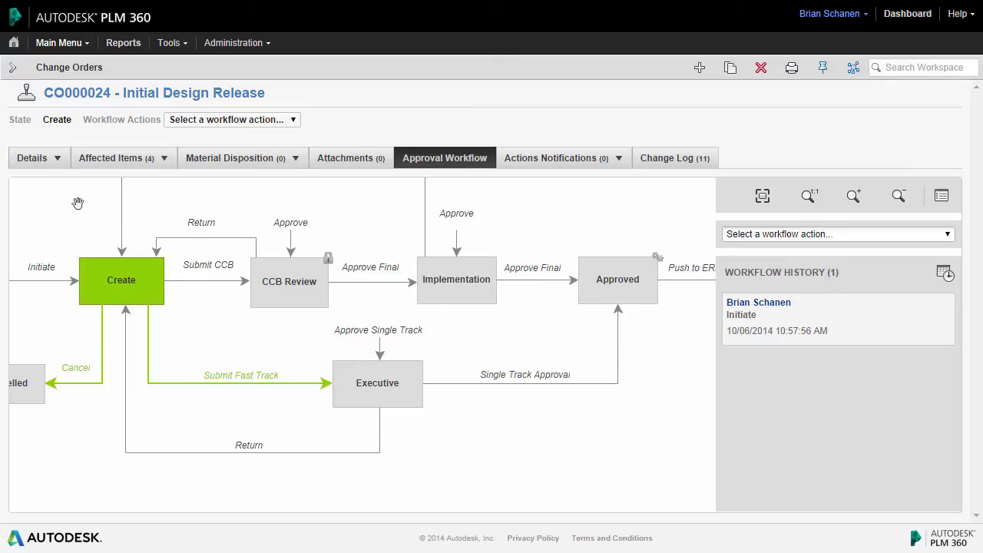
{"action": "left_click", "coordinate": [36, 165]}
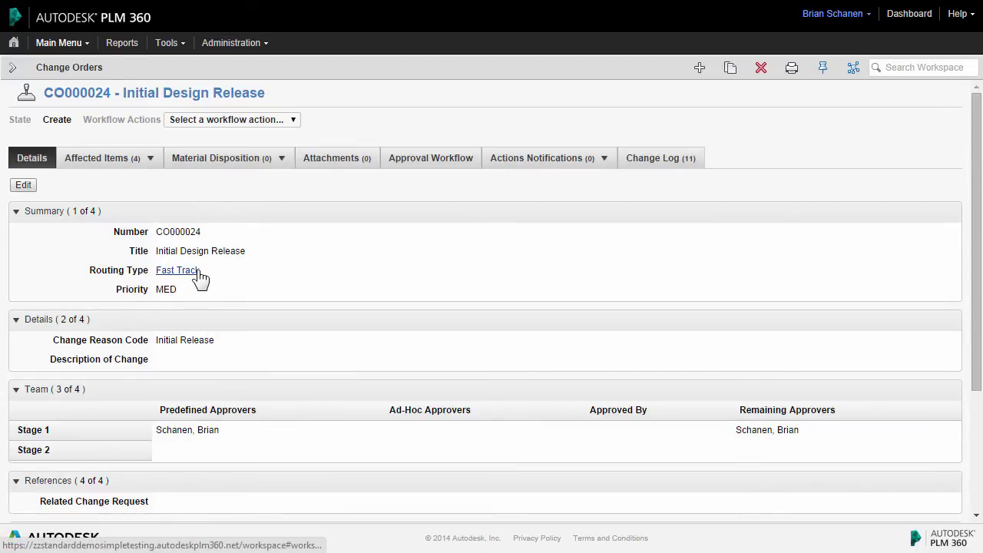
Step: Return to the approval workflow diagram and pan to show the Approved step
{"action": "left_click", "coordinate": [59, 43]}
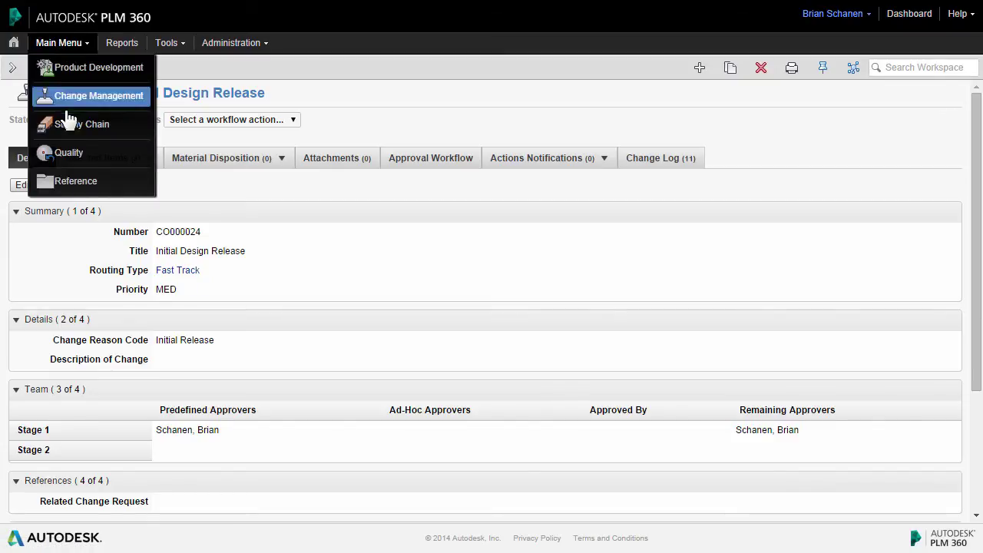
{"action": "mouse_move", "coordinate": [98, 184]}
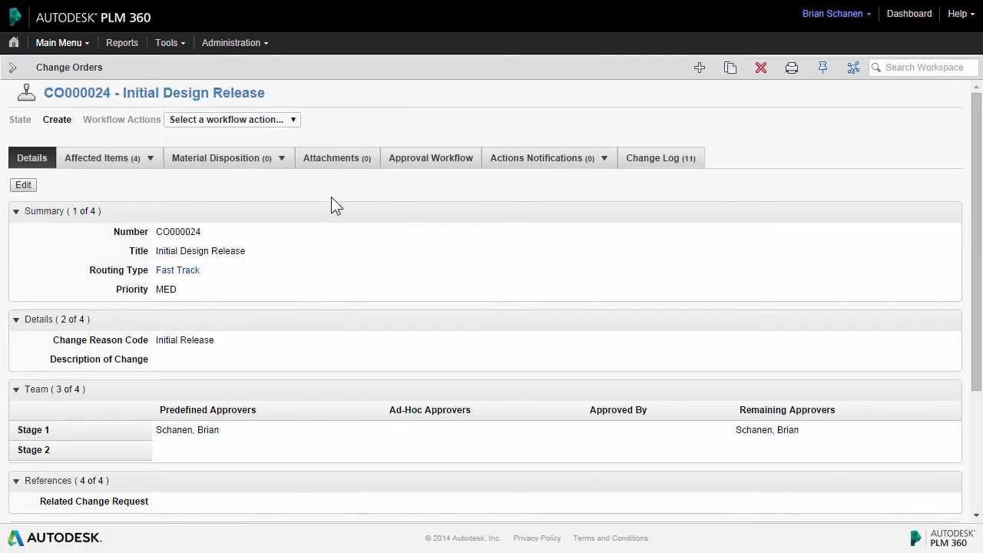
{"action": "left_click", "coordinate": [417, 162]}
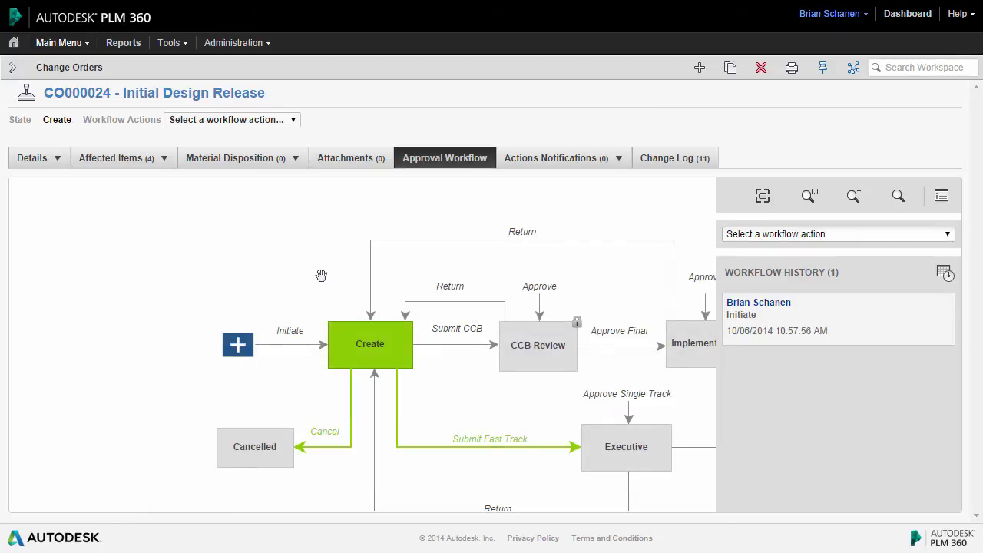
{"action": "left_click_drag", "start_coordinate": [321, 275], "coordinate": [59, 228]}
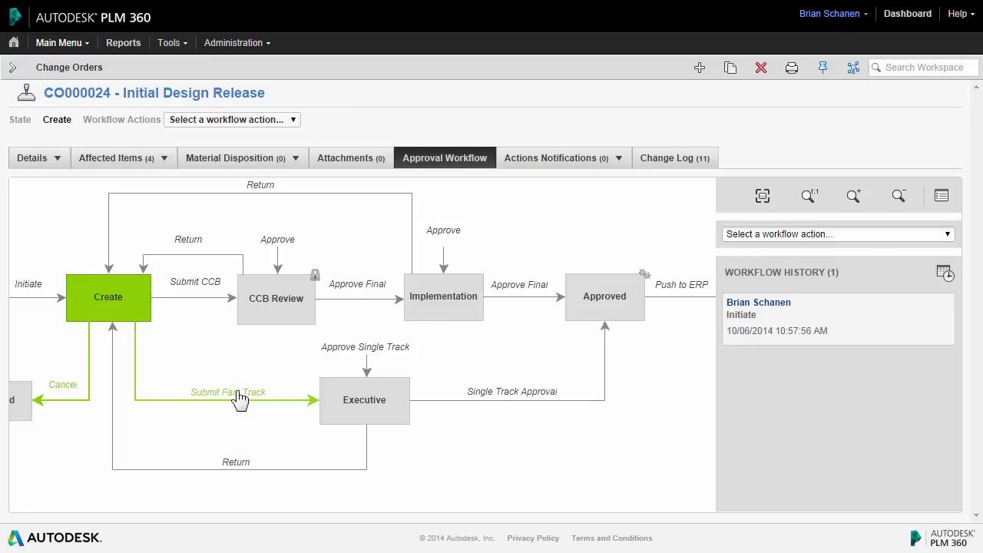
Step: Run Submit Fast Track, then Single Track Approval, and approve CO000024
{"action": "left_click", "coordinate": [261, 123]}
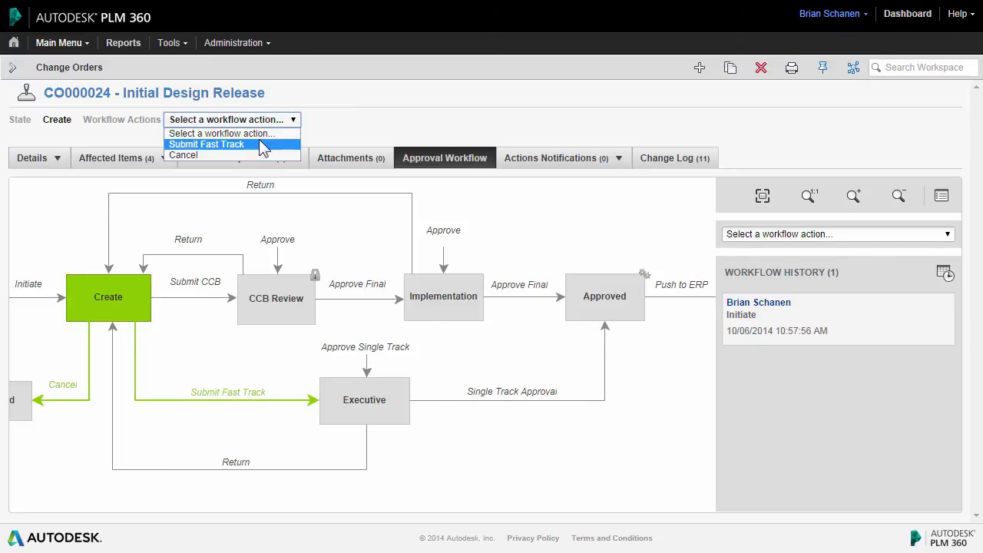
{"action": "left_click", "coordinate": [888, 238]}
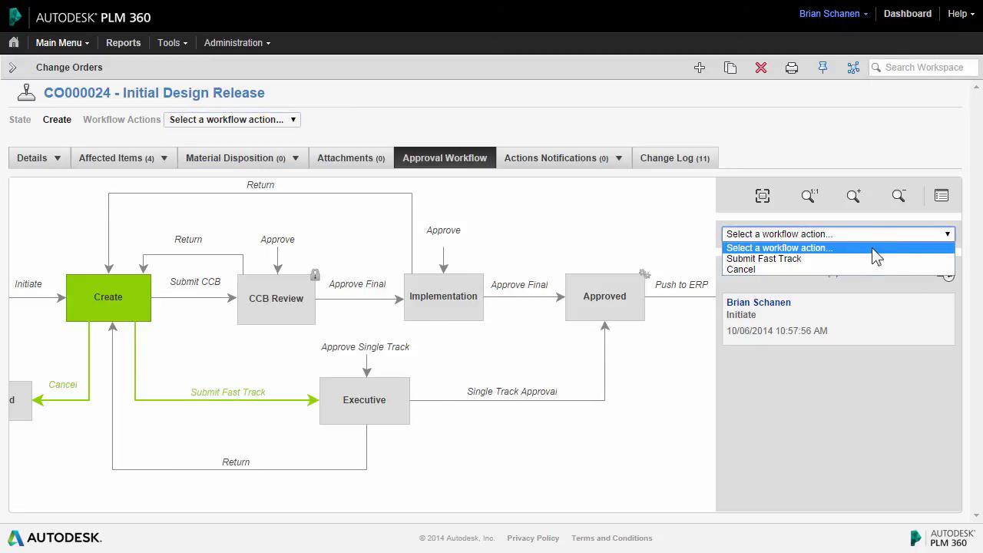
{"action": "left_click", "coordinate": [814, 260]}
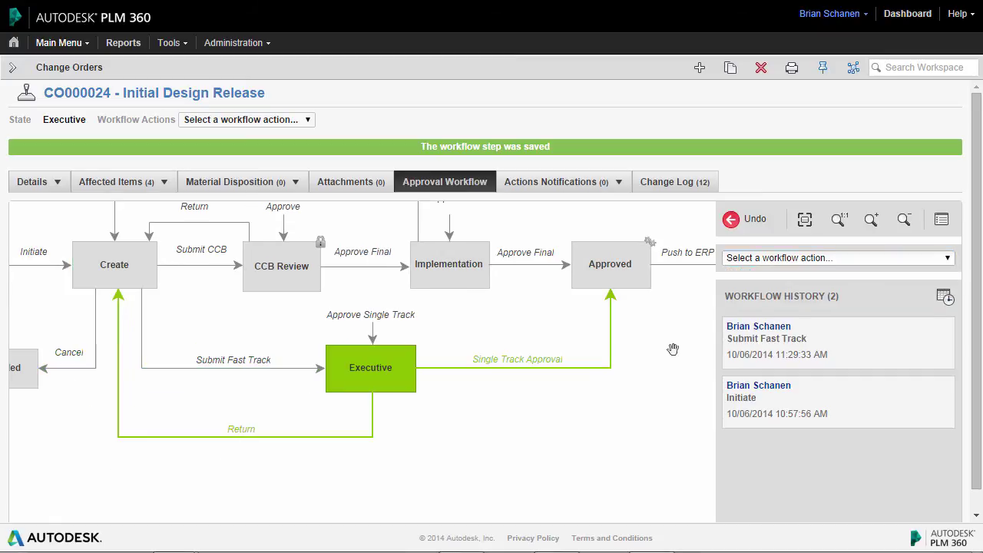
{"action": "left_click", "coordinate": [526, 368]}
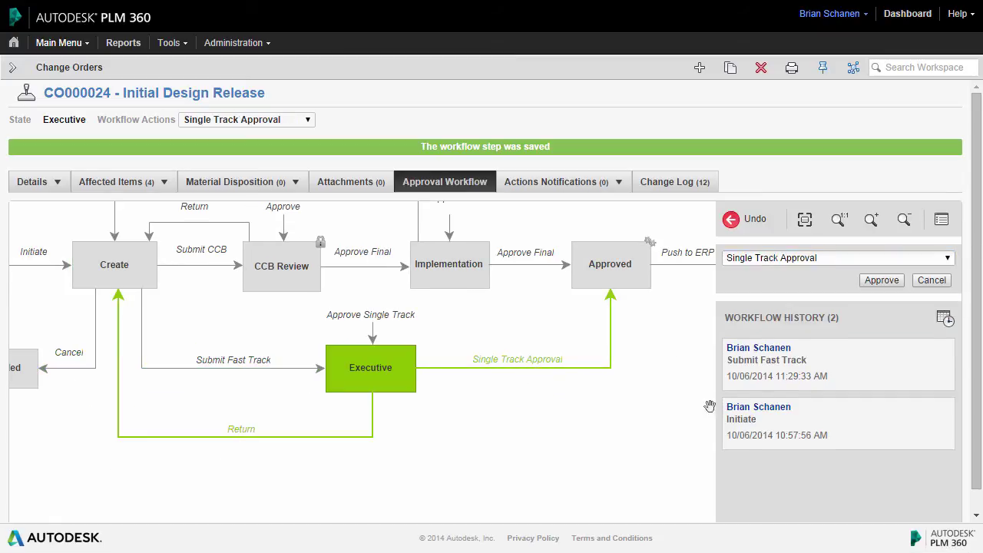
{"action": "left_click", "coordinate": [883, 283]}
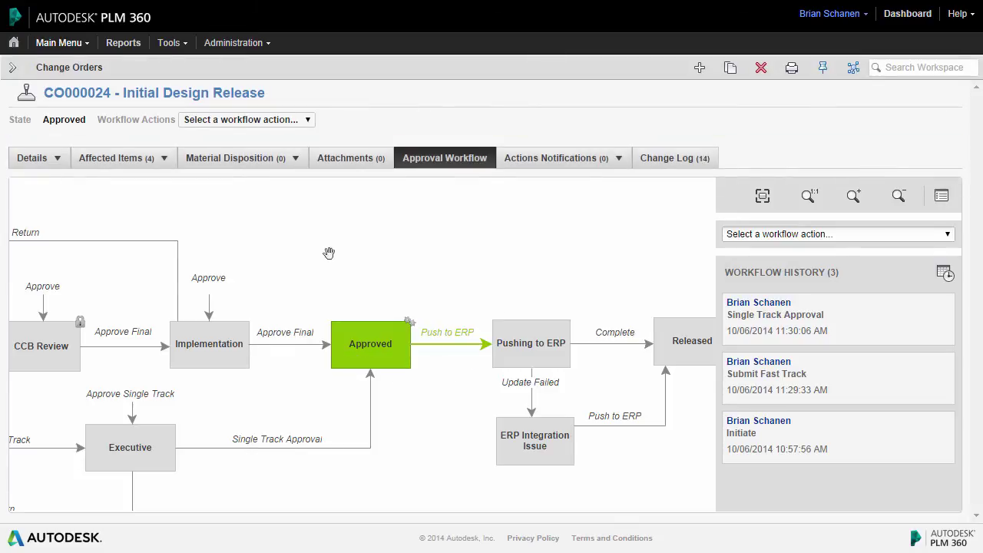
Step: Return to change order CO000024's affected items list
{"action": "left_click", "coordinate": [114, 159]}
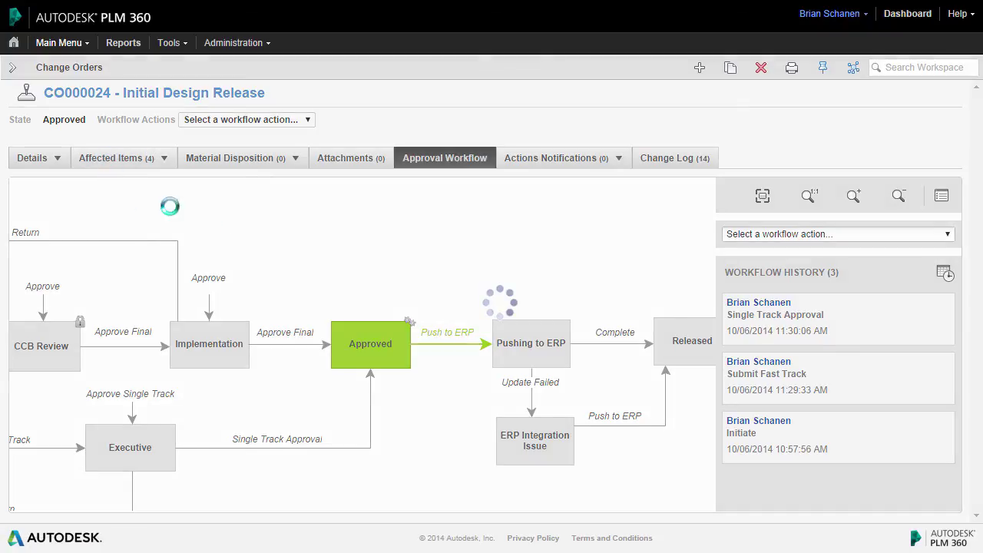